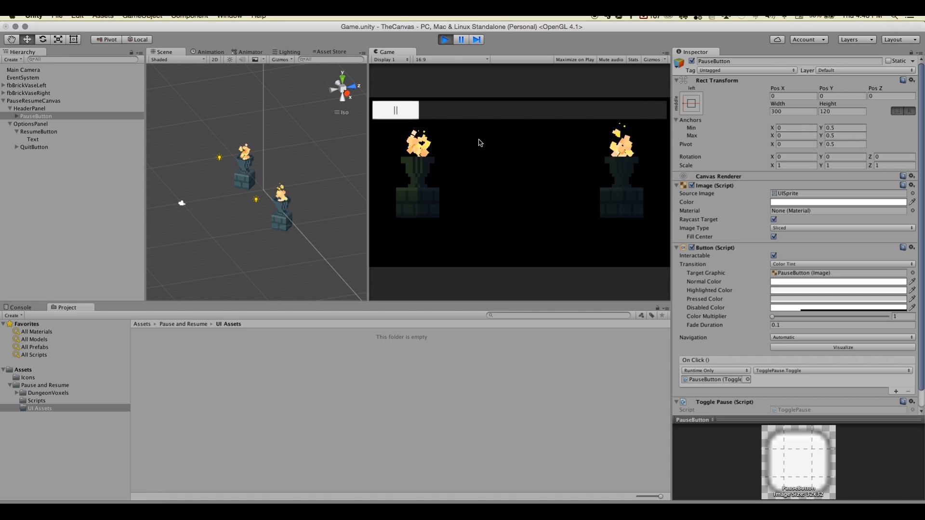
# Stop the running game and switch to Photoshop, framing the ClickyButton.psd artwork at about 593% zoom.
pyautogui.click(446, 40)
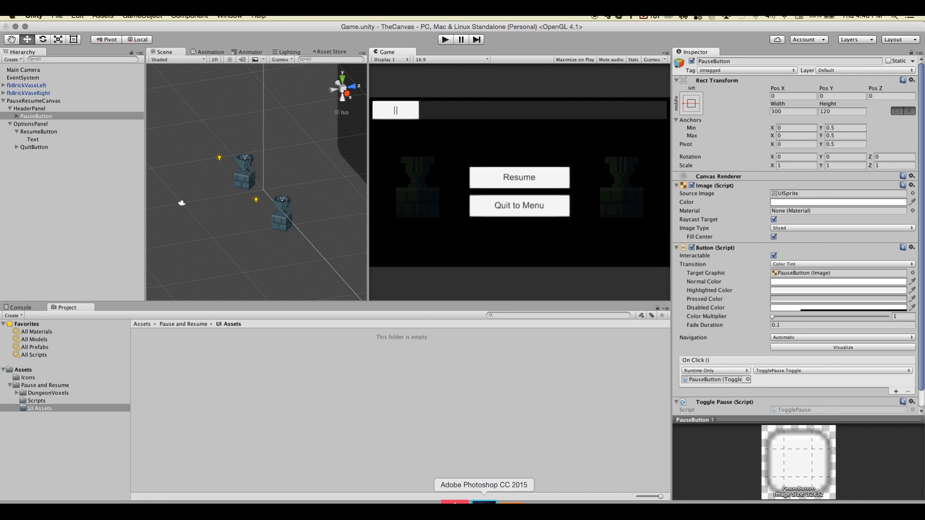
pyautogui.click(484, 503)
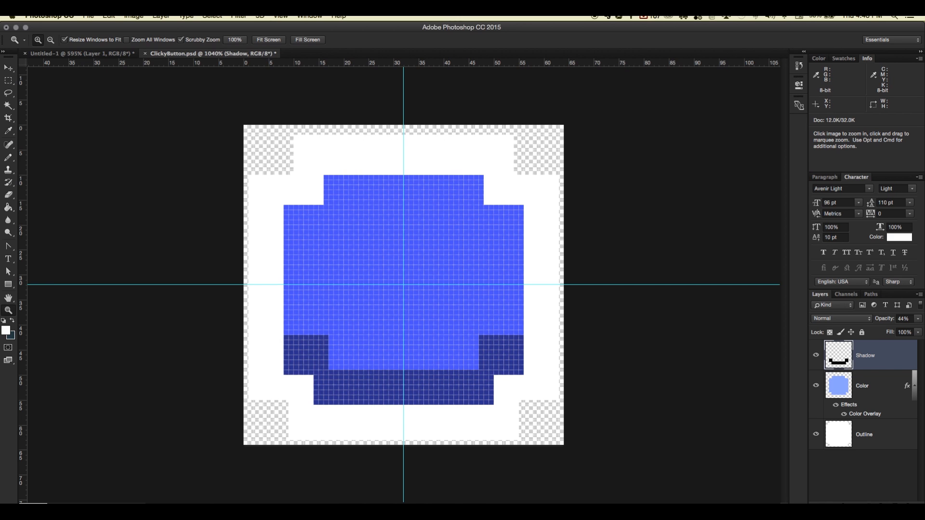
pyautogui.press('super+1')
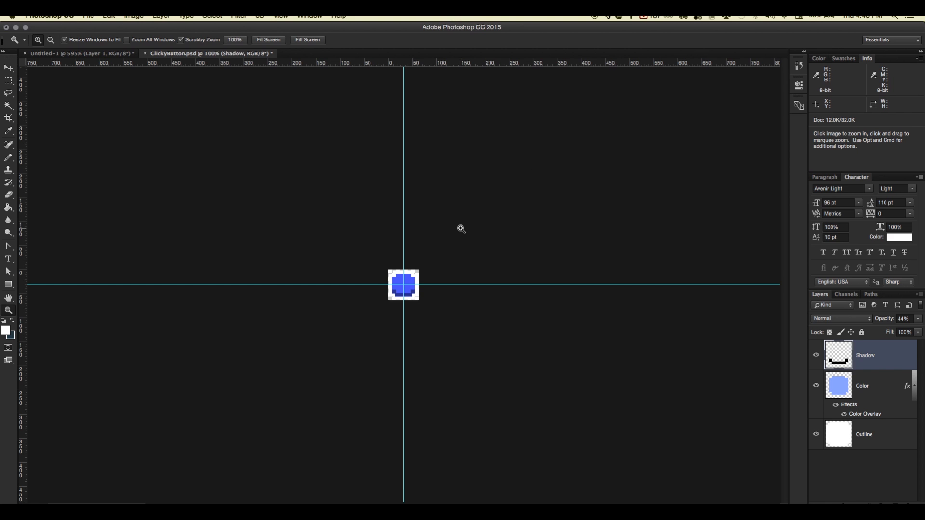
pyautogui.moveTo(401, 285); pyautogui.dragTo(472, 264)
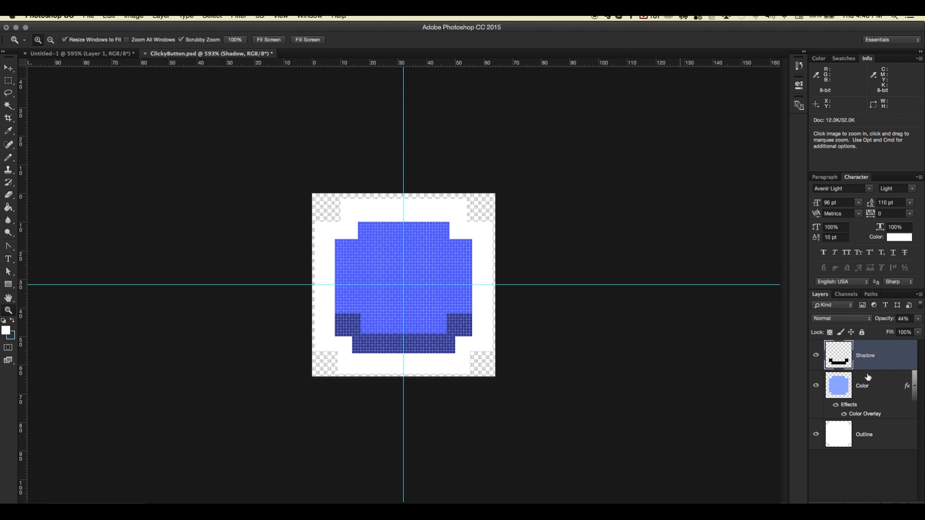
# Examine the button's Color and Shadow layers, toggling the Shadow layer's visibility off and back on.
pyautogui.click(839, 387)
pyautogui.click(842, 362)
pyautogui.click(816, 355)
pyautogui.click(816, 355)
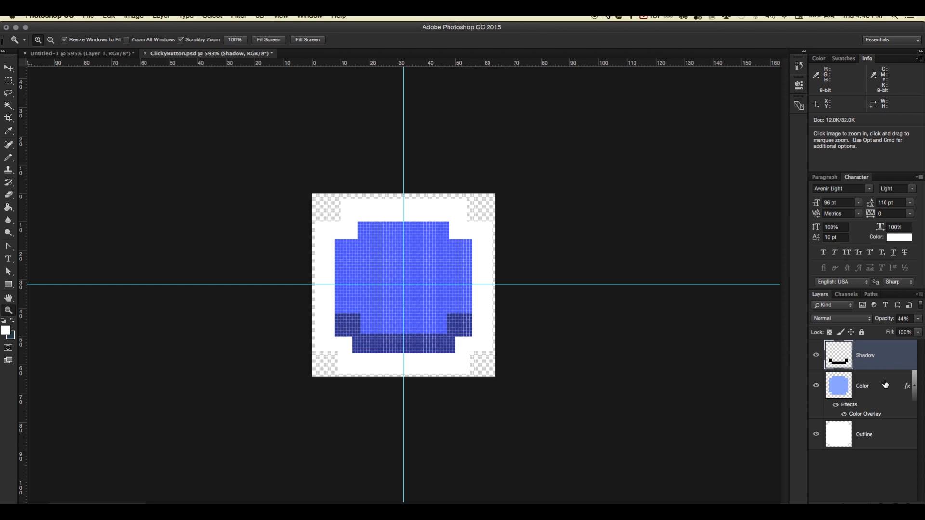
# Change the Color layer's Color Overlay to the lighter blue-violet 7b72fc.
pyautogui.click(849, 389)
pyautogui.doubleClick(864, 415)
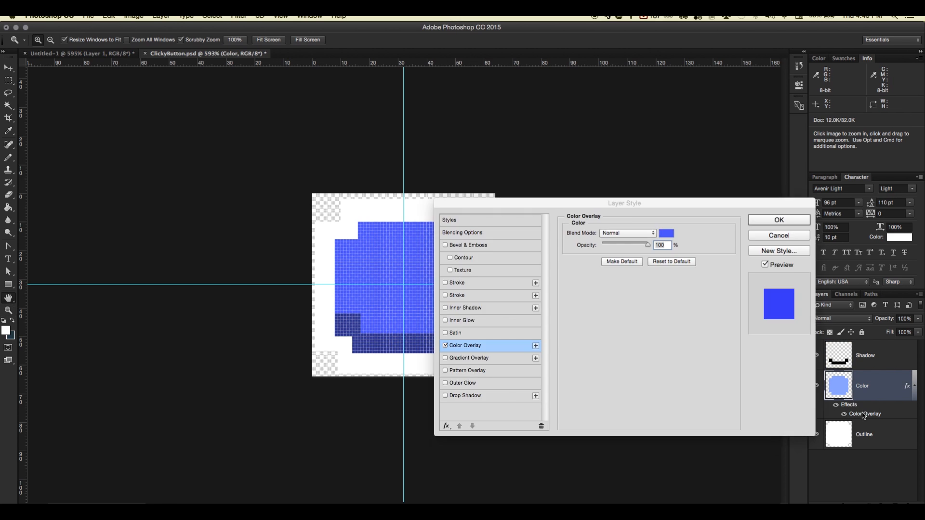
pyautogui.click(666, 233)
pyautogui.click(725, 329)
pyautogui.click(762, 309)
pyautogui.moveTo(786, 289); pyautogui.dragTo(786, 312)
pyautogui.click(759, 302)
pyautogui.click(743, 303)
pyautogui.click(787, 277)
pyautogui.click(757, 279)
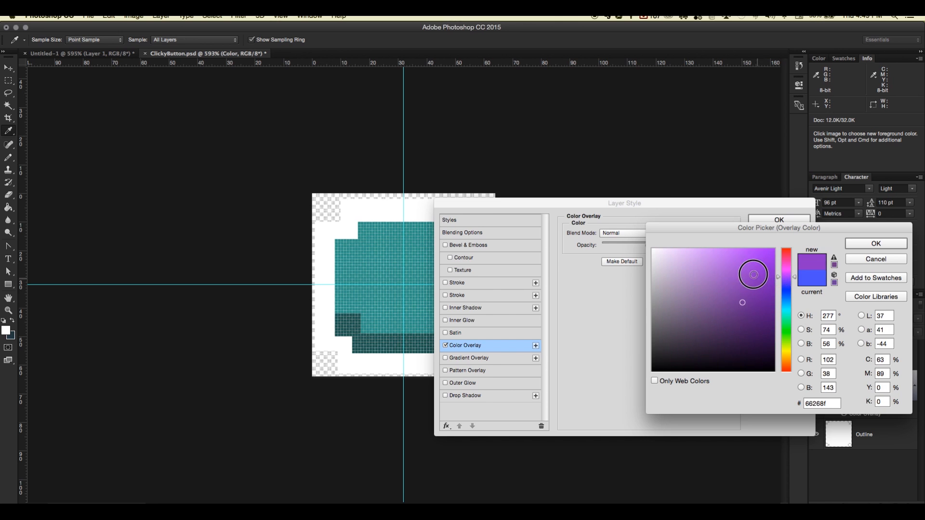
pyautogui.click(747, 267)
pyautogui.click(786, 289)
pyautogui.click(705, 249)
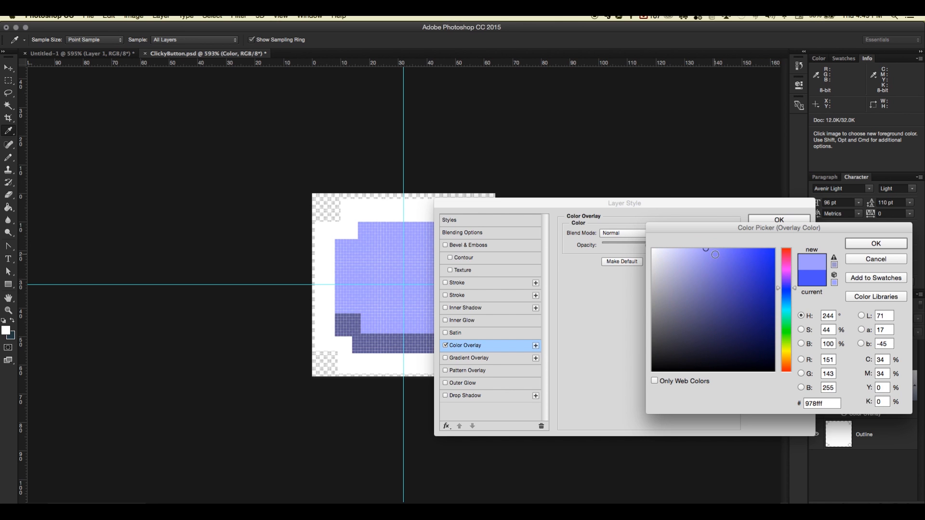
pyautogui.click(719, 250)
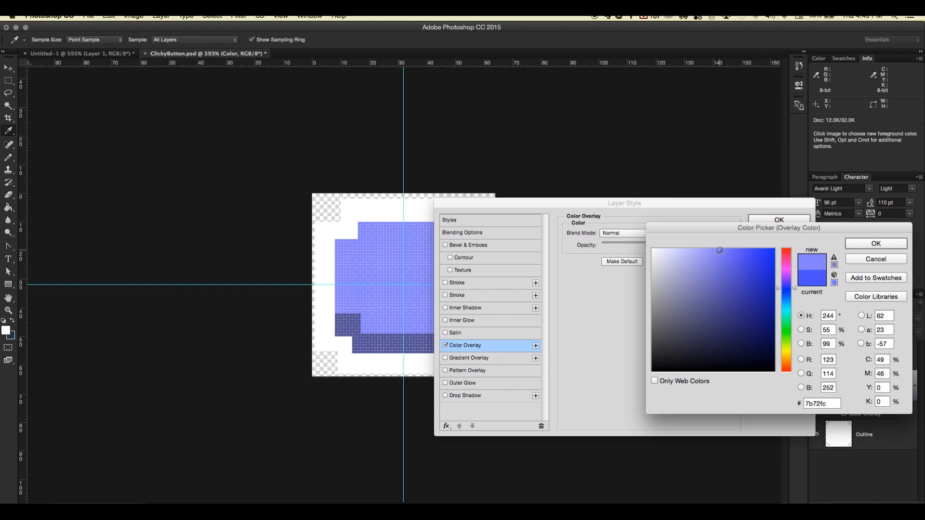
pyautogui.click(875, 243)
pyautogui.press('z')
pyautogui.click(787, 220)
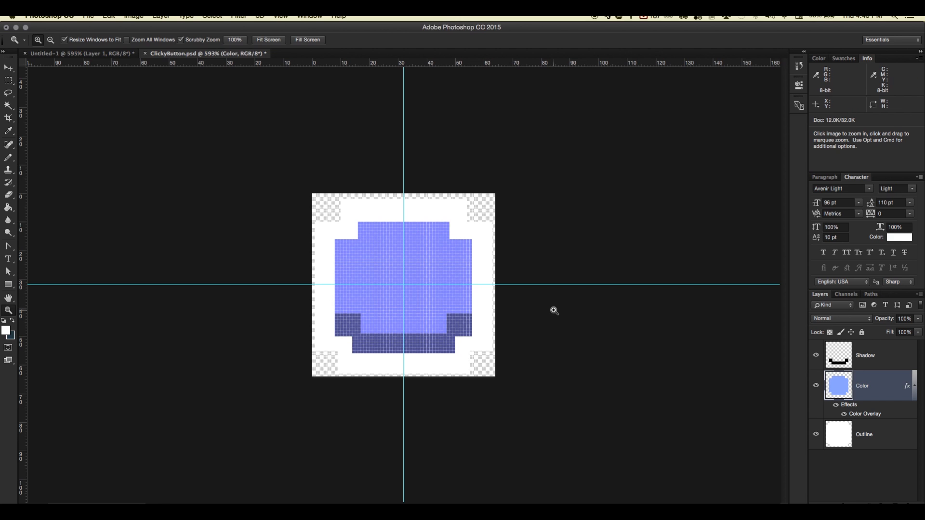
# Start a PNG export of the button image and browse from FullyBeta through Games to TheCanvas project's Assets folder.
pyautogui.click(90, 17)
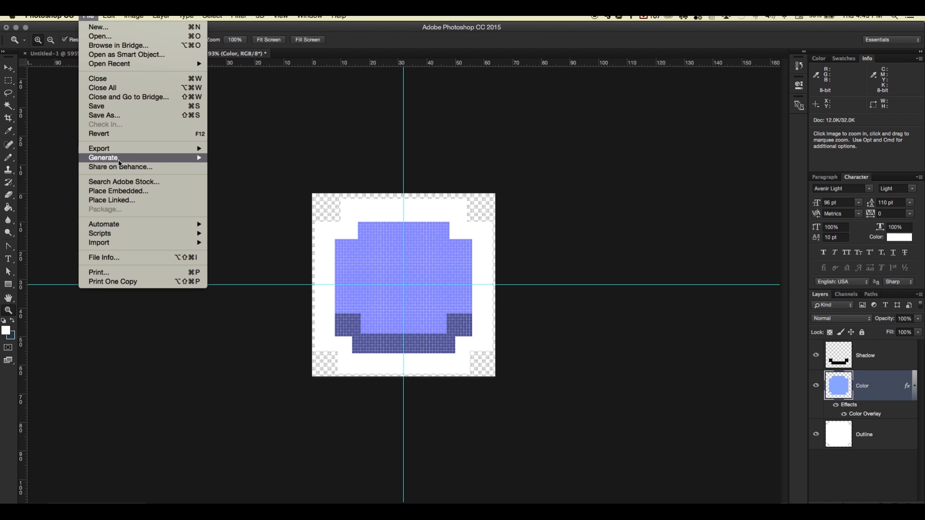
pyautogui.moveTo(118, 149)
pyautogui.click(231, 153)
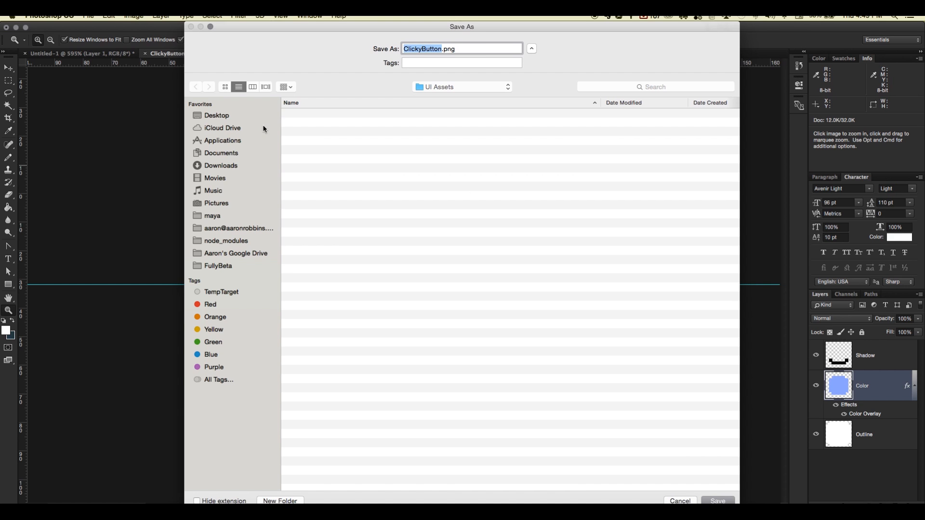
pyautogui.click(203, 267)
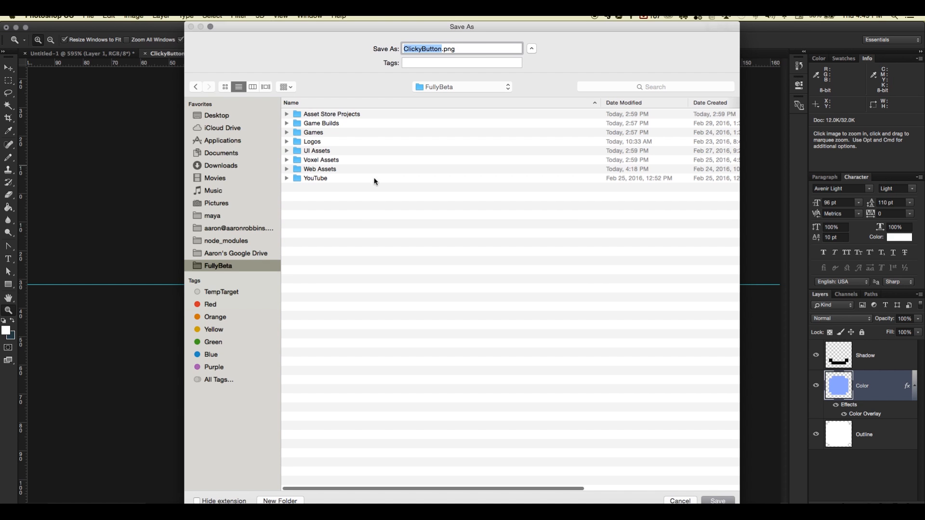
pyautogui.doubleClick(319, 132)
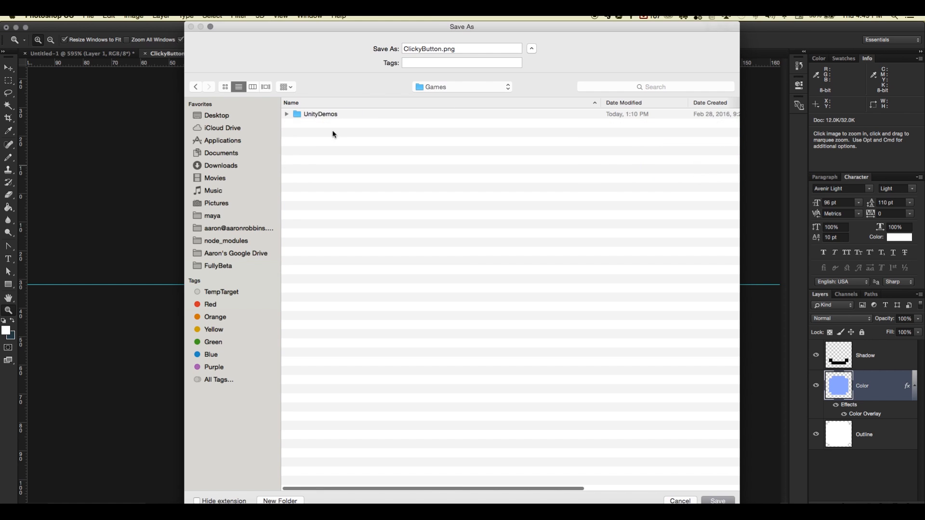
pyautogui.doubleClick(320, 131)
pyautogui.doubleClick(315, 116)
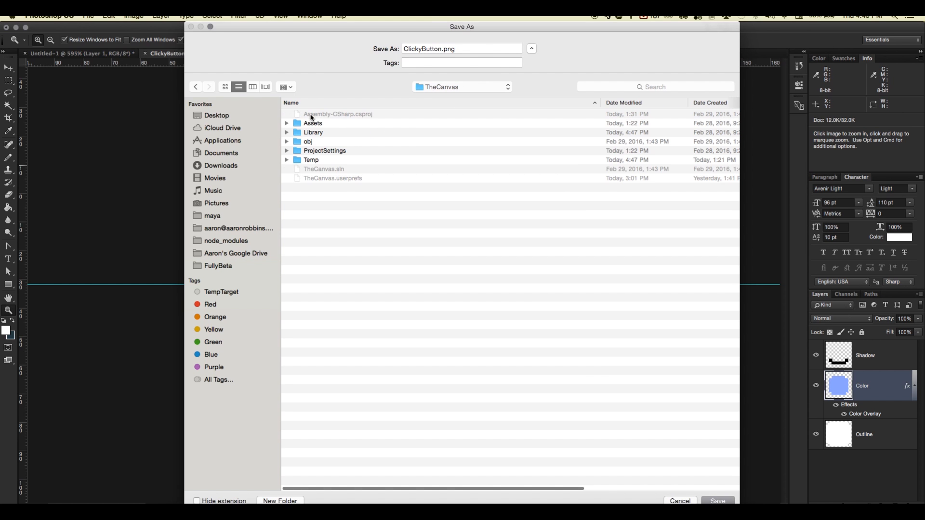
pyautogui.doubleClick(311, 124)
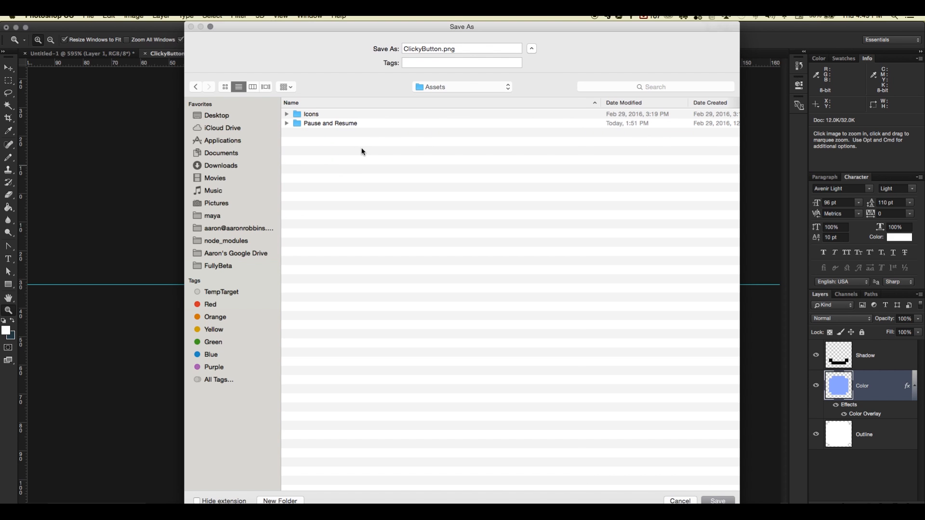
# Save the export as ClickyButton.png in the UI Assets folder inside Pause and Resume.
pyautogui.doubleClick(324, 123)
pyautogui.click(317, 114)
pyautogui.doubleClick(317, 115)
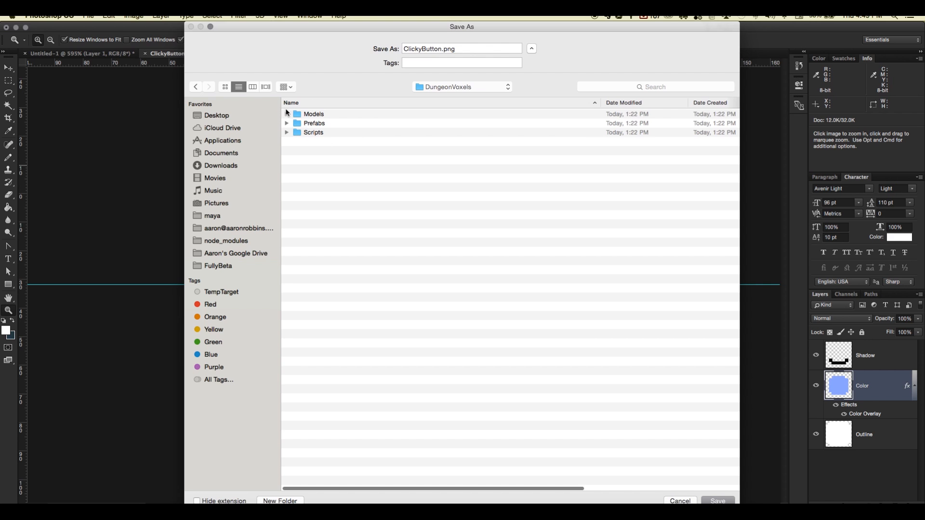
pyautogui.press('super+Up')
pyautogui.click(327, 151)
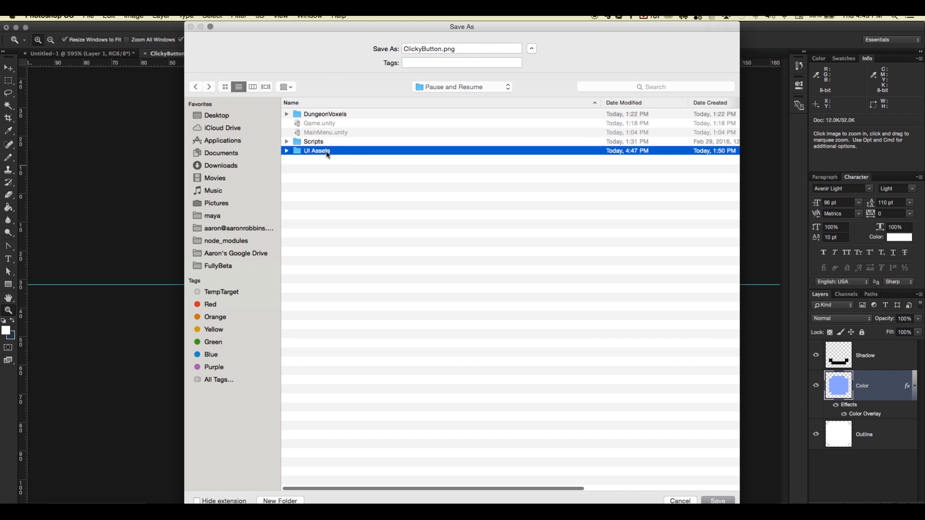
pyautogui.doubleClick(327, 150)
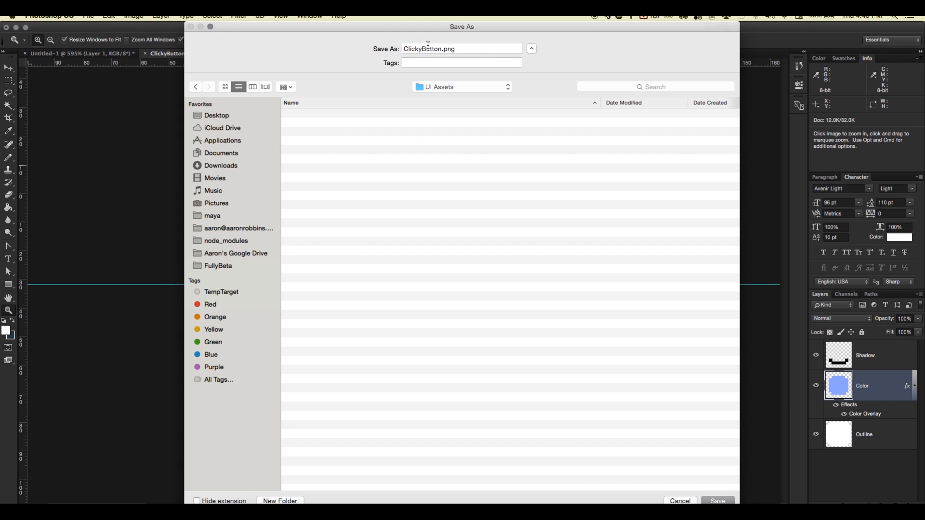
pyautogui.click(718, 501)
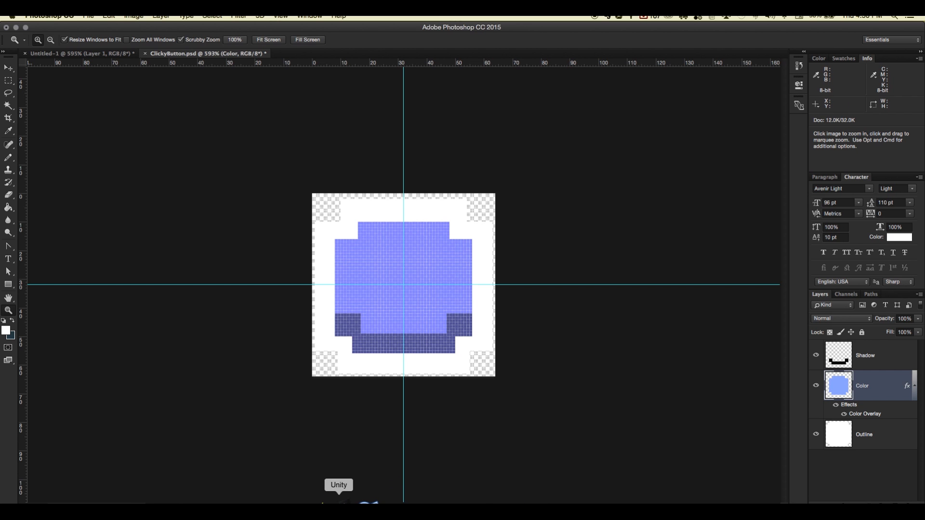
# Switch to Unity, set the ClickyButton texture's filter mode to Point (no filter), and disable mip map generation.
pyautogui.click(340, 502)
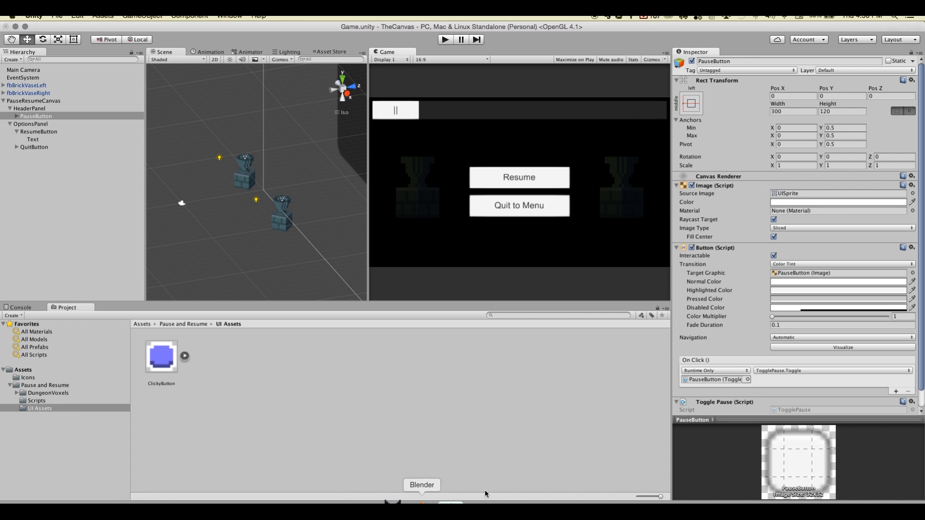
pyautogui.click(162, 357)
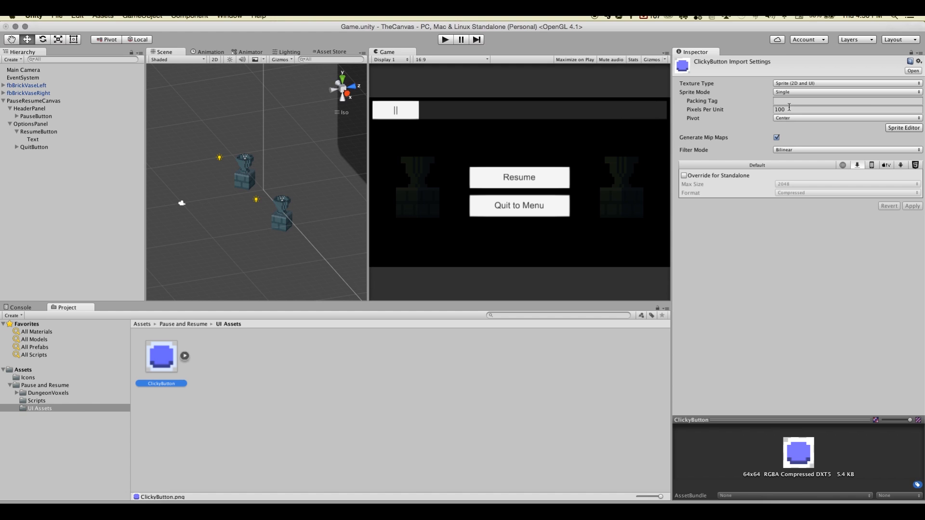
pyautogui.click(788, 149)
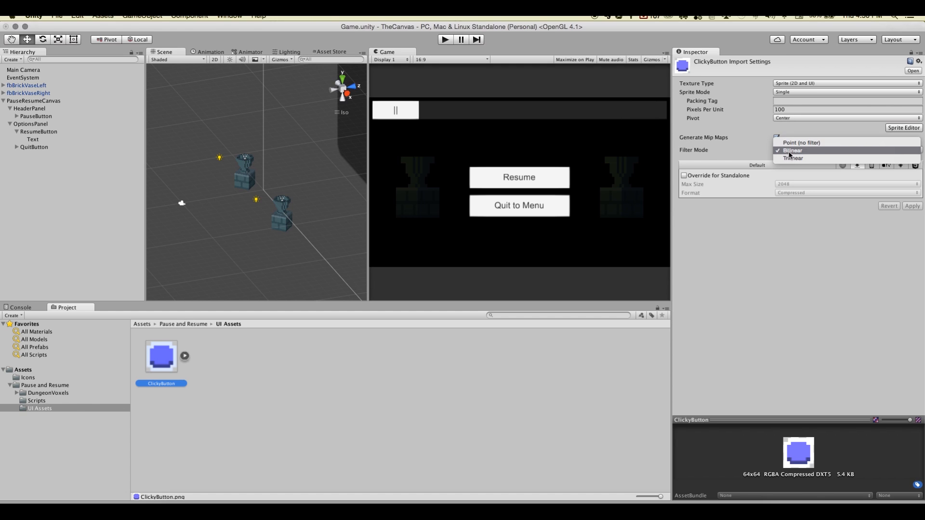
pyautogui.click(792, 143)
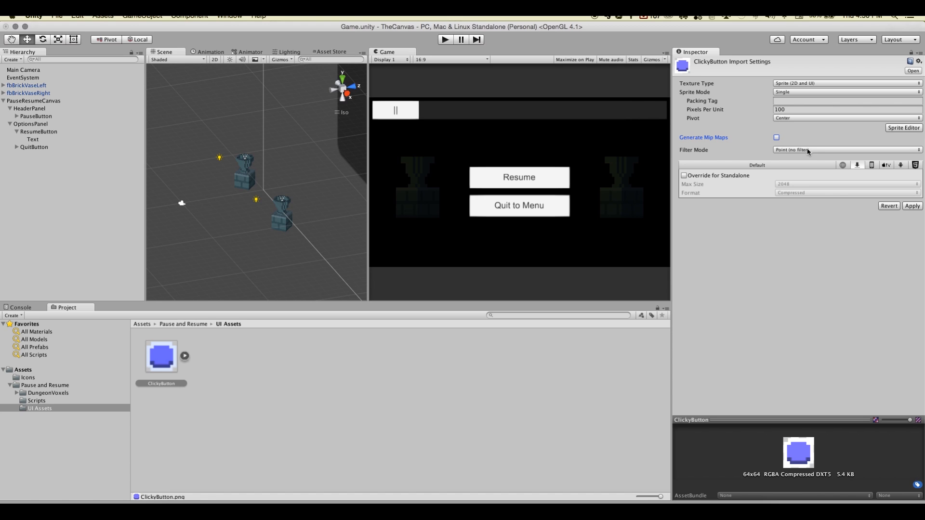
# Override ClickyButton's import settings for Standalone with the Truecolor format and apply the changes.
pyautogui.click(684, 175)
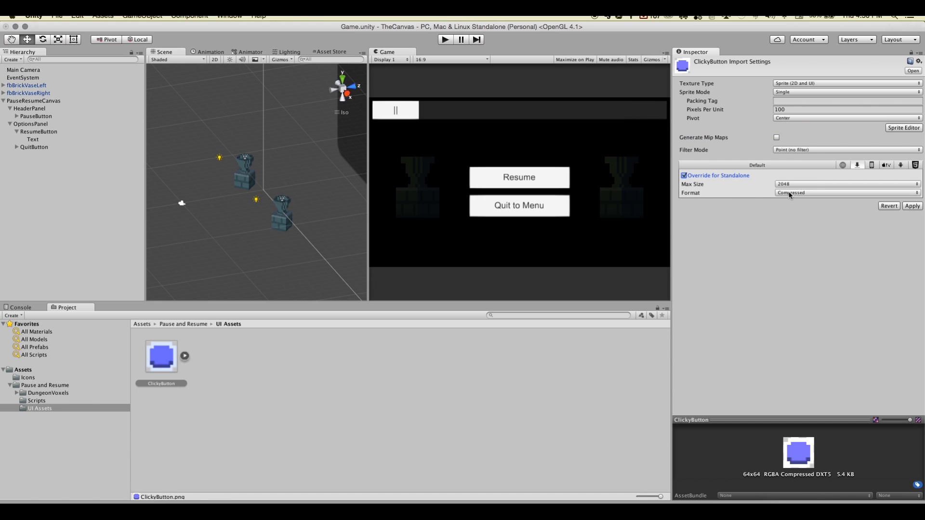
pyautogui.click(790, 194)
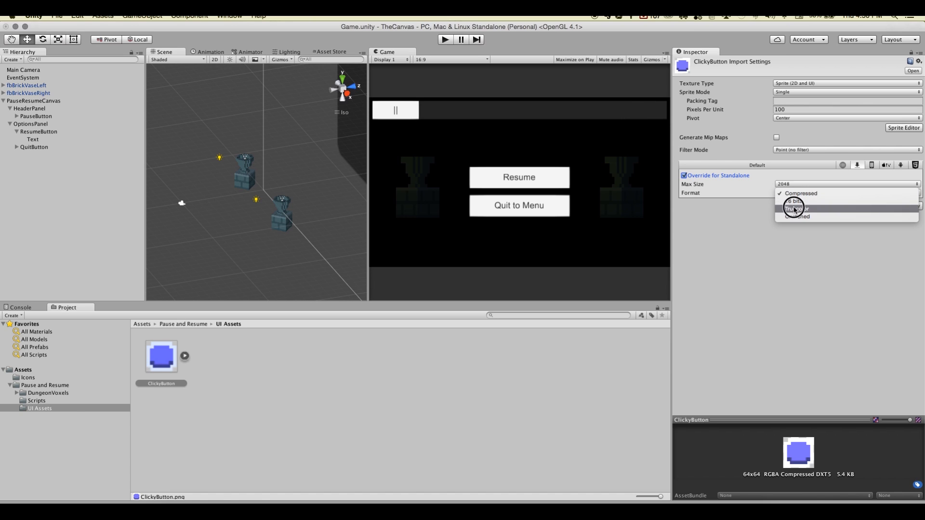
pyautogui.click(797, 208)
pyautogui.click(920, 207)
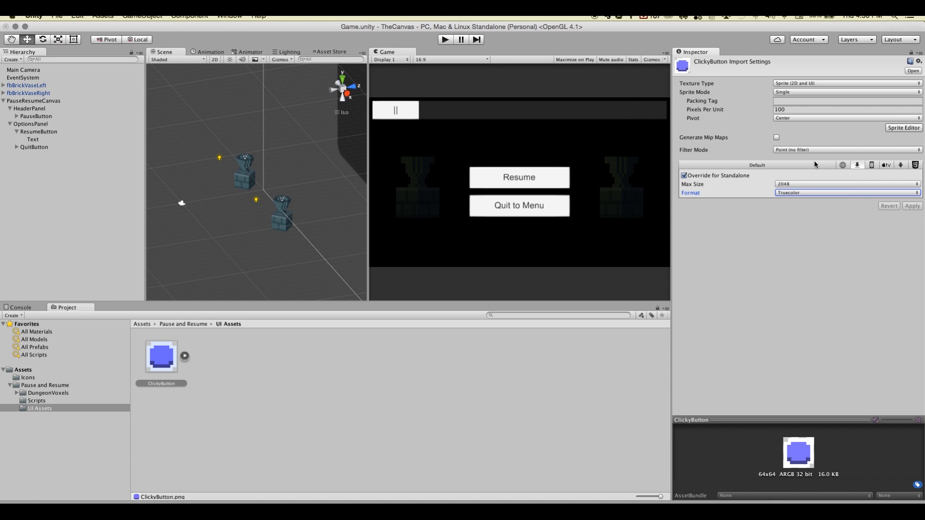
# View the ClickyButton sprite in the Sprite Editor and leave the editor.
pyautogui.click(905, 130)
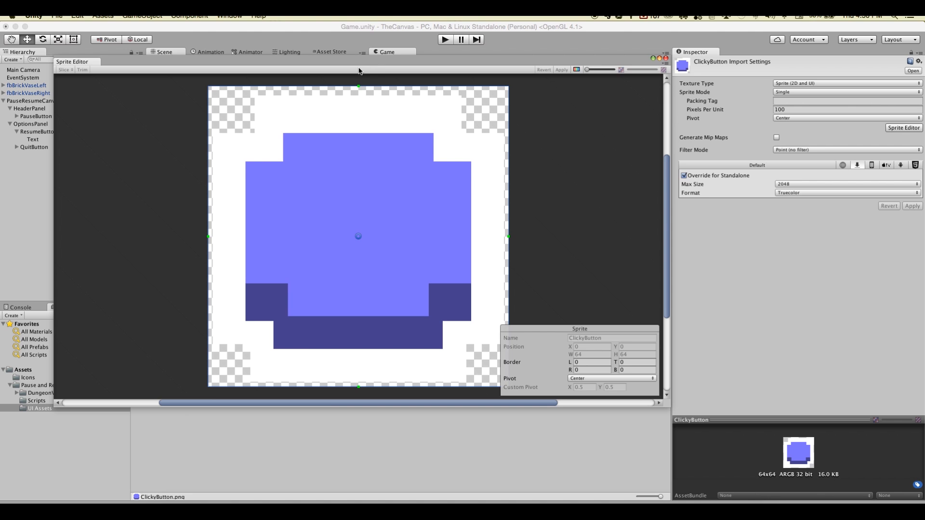
pyautogui.click(428, 469)
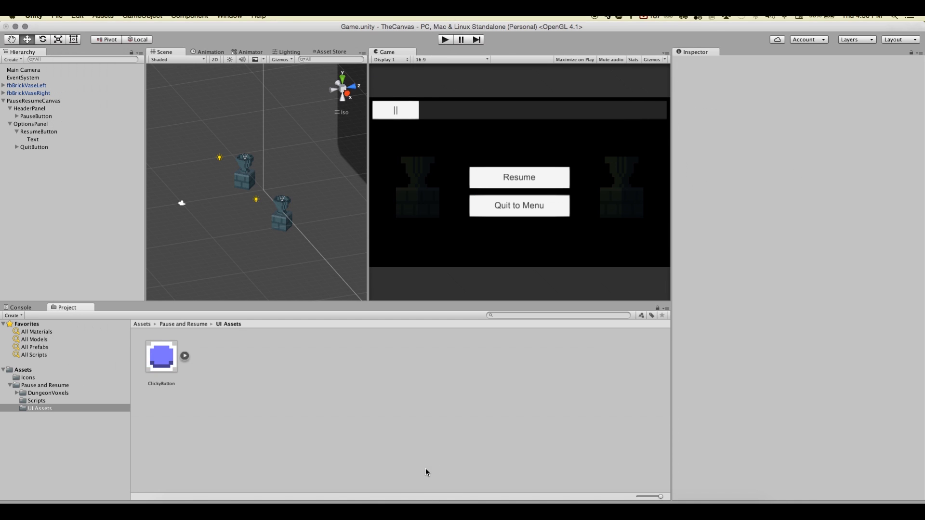
# Assign the ClickyButton sprite as the PauseButton's source image and set its image type to Sliced.
pyautogui.click(34, 116)
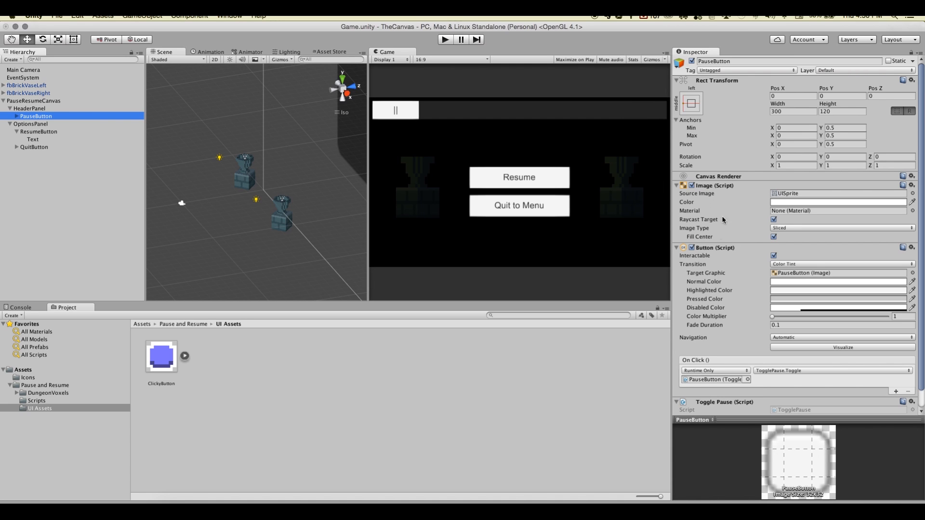
pyautogui.moveTo(166, 359); pyautogui.dragTo(799, 193)
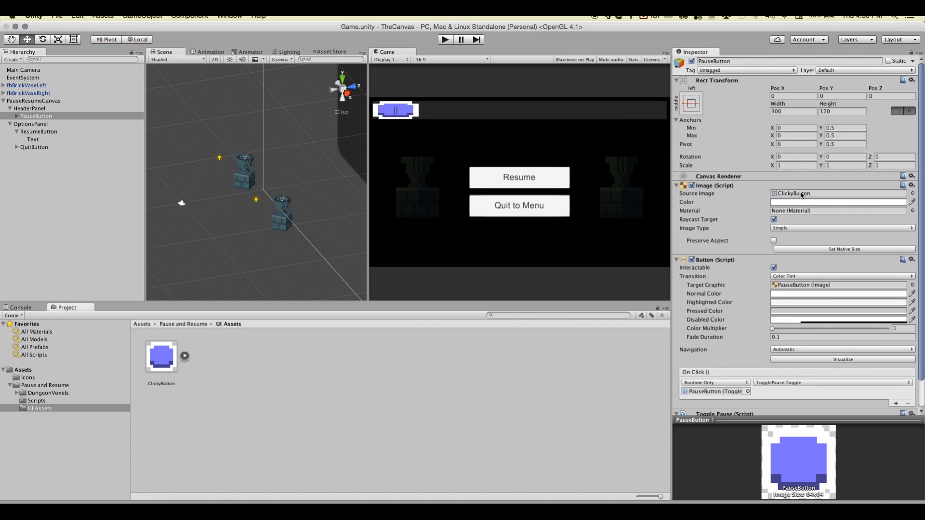
pyautogui.click(787, 227)
pyautogui.click(787, 236)
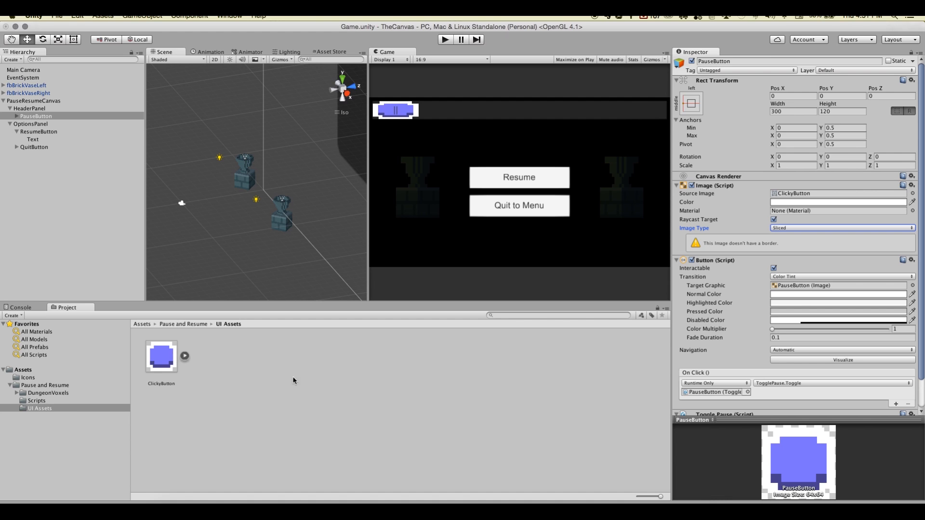
# In the Sprite Editor, set ClickyButton's borders to left 16, right 16, top 16 and bottom 22, apply them and close the editor.
pyautogui.click(168, 351)
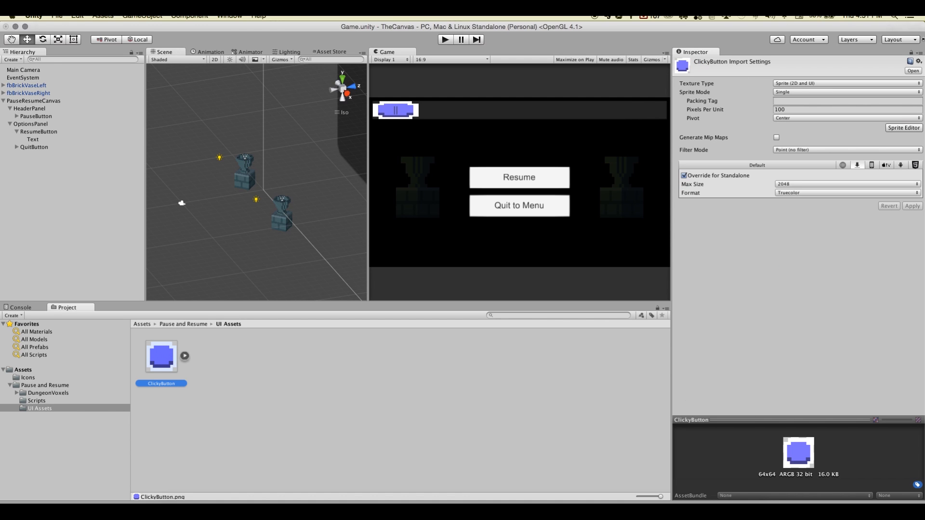
pyautogui.click(895, 128)
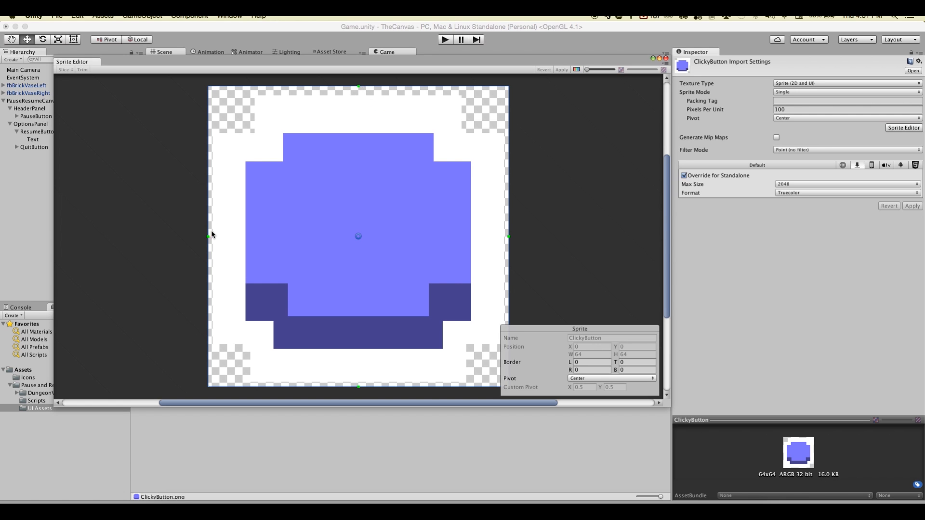
pyautogui.moveTo(359, 86); pyautogui.dragTo(357, 184)
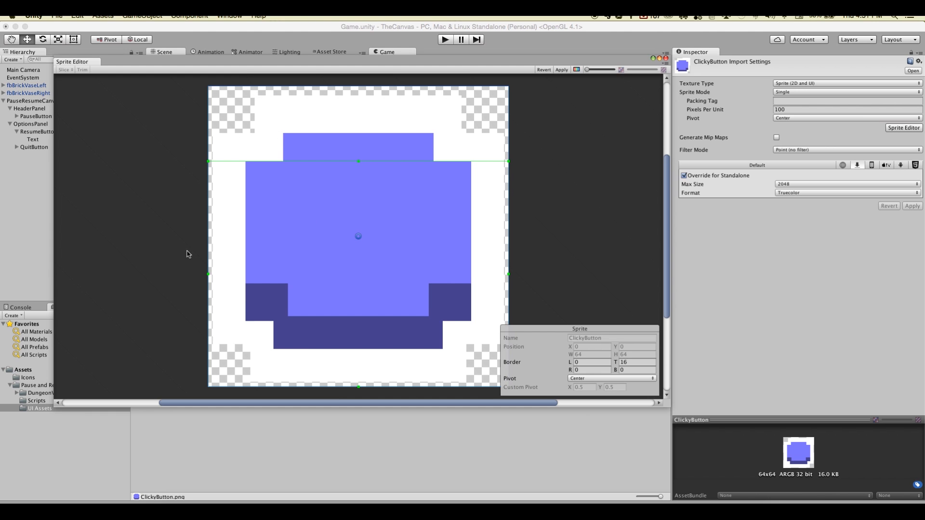
pyautogui.moveTo(211, 274); pyautogui.dragTo(295, 273)
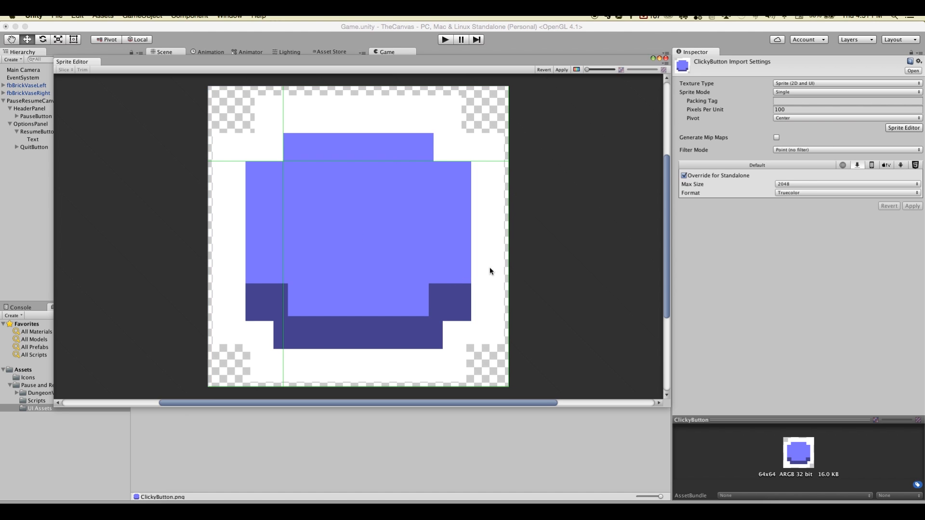
pyautogui.moveTo(508, 273); pyautogui.dragTo(423, 272)
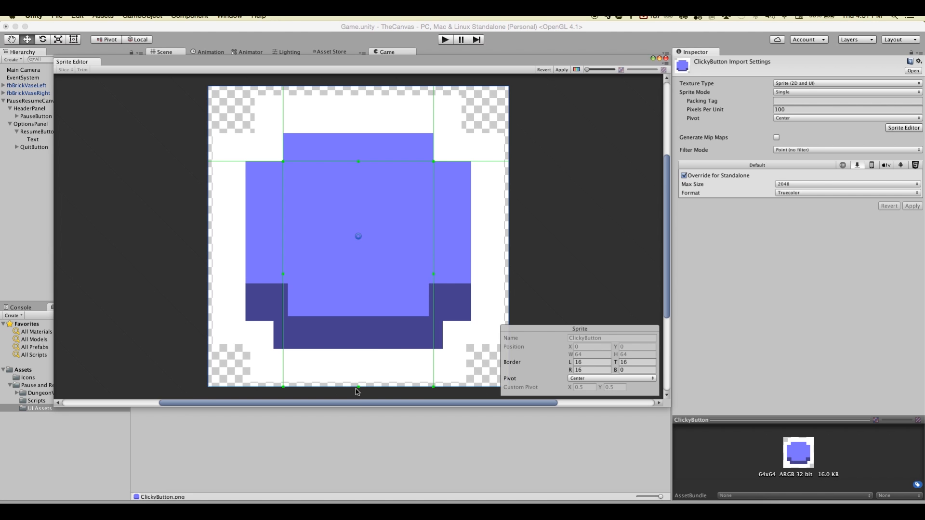
pyautogui.moveTo(359, 388); pyautogui.dragTo(341, 258)
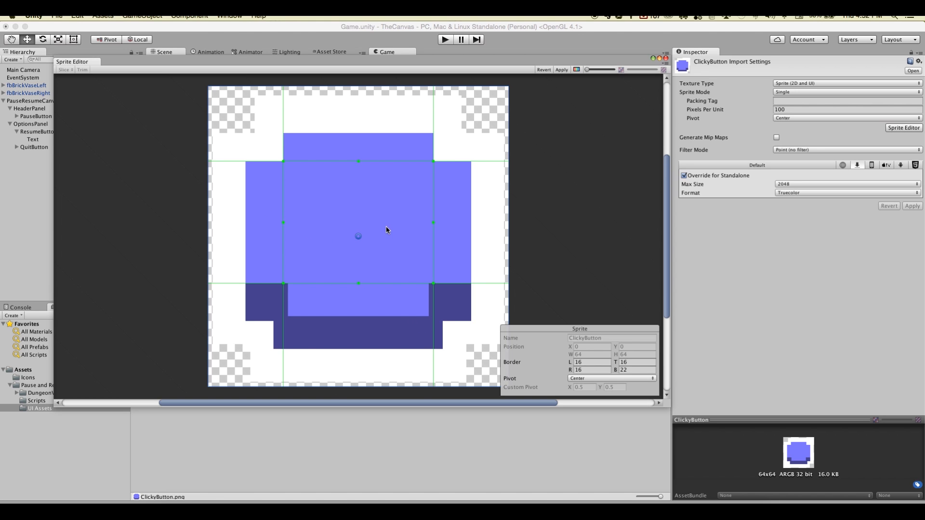
pyautogui.click(559, 71)
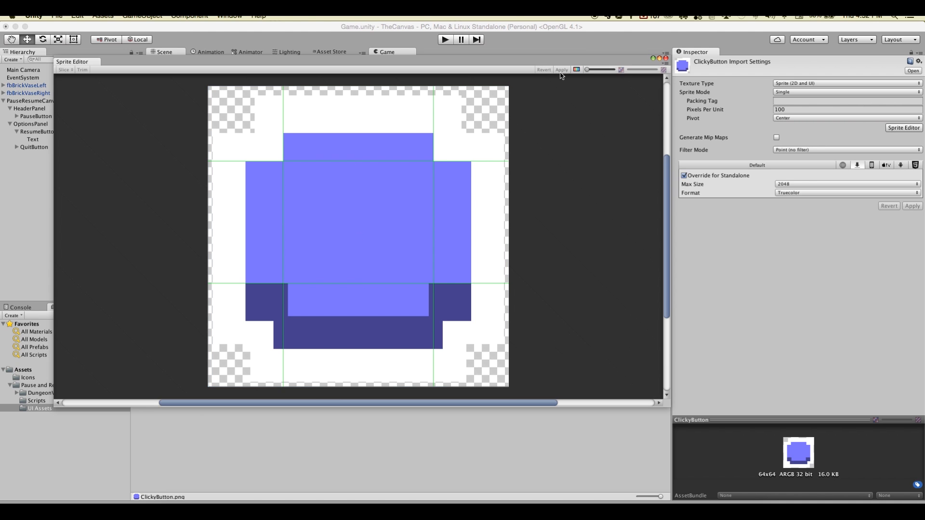
pyautogui.click(666, 57)
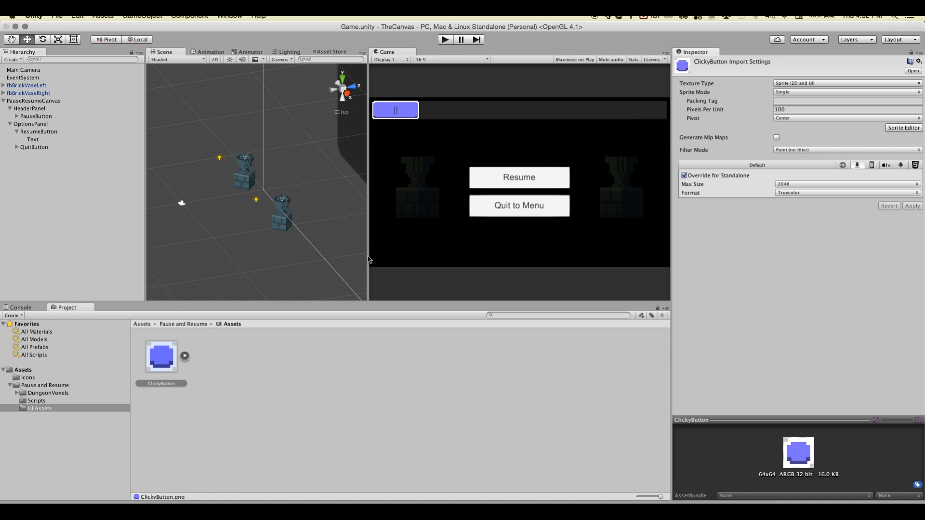
# Assign the ClickyButton sprite as the ResumeButton's source image.
pyautogui.click(167, 357)
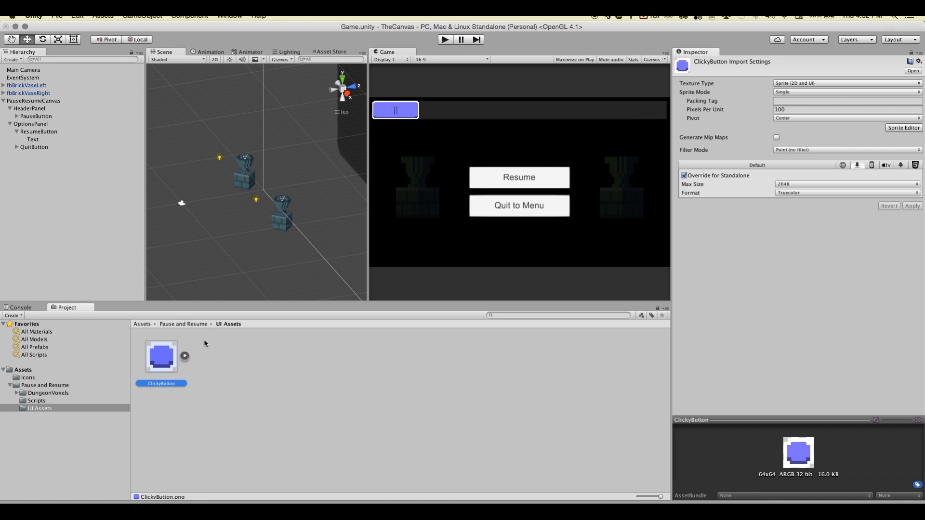
pyautogui.click(36, 116)
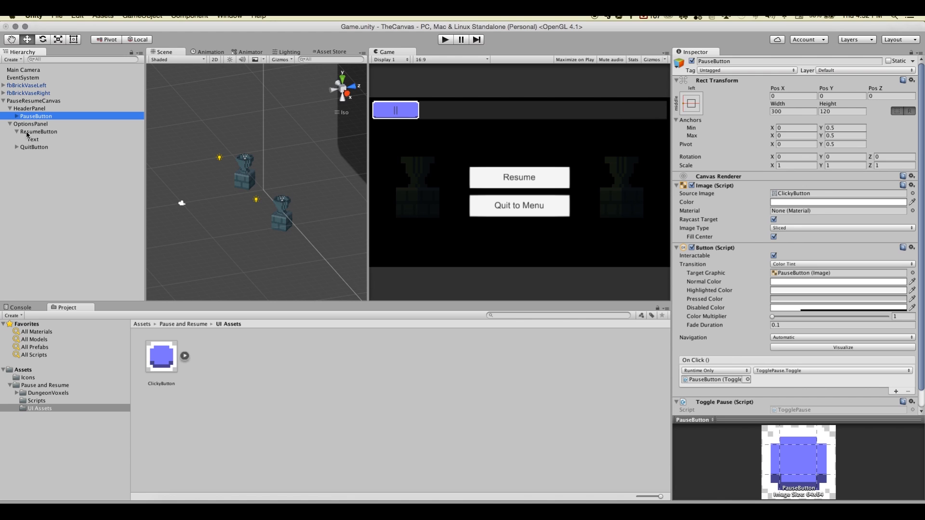
pyautogui.click(16, 147)
pyautogui.click(31, 132)
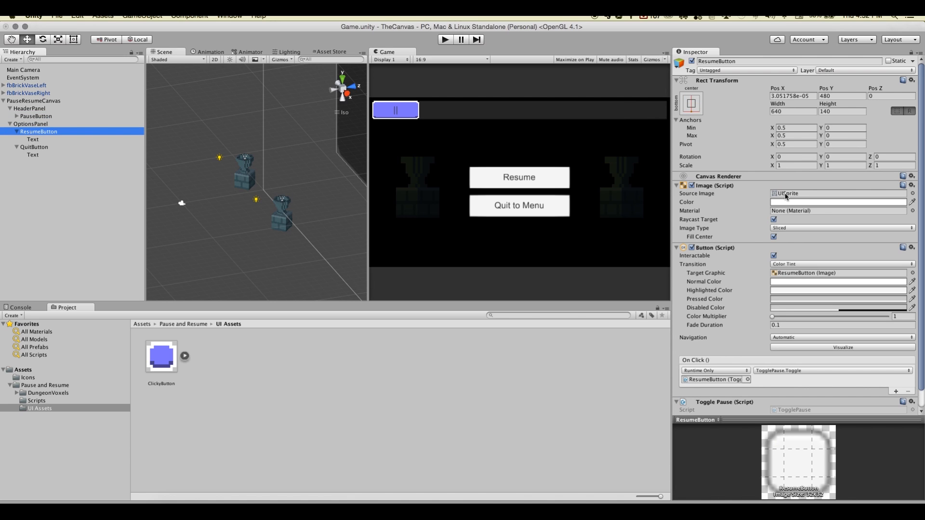
pyautogui.moveTo(171, 356); pyautogui.dragTo(791, 197)
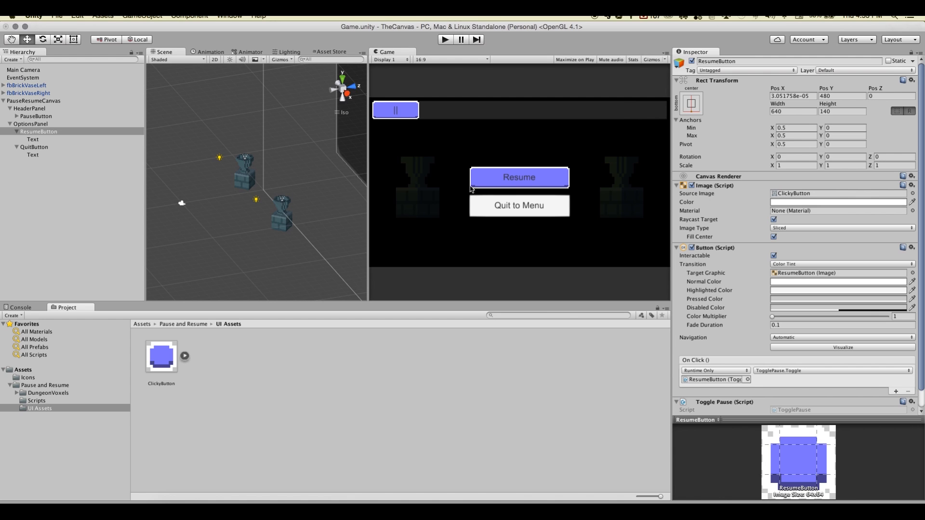
# Reopen ClickyButton in the Sprite Editor, set its left and right borders to 17, apply the change and close the editor.
pyautogui.click(154, 356)
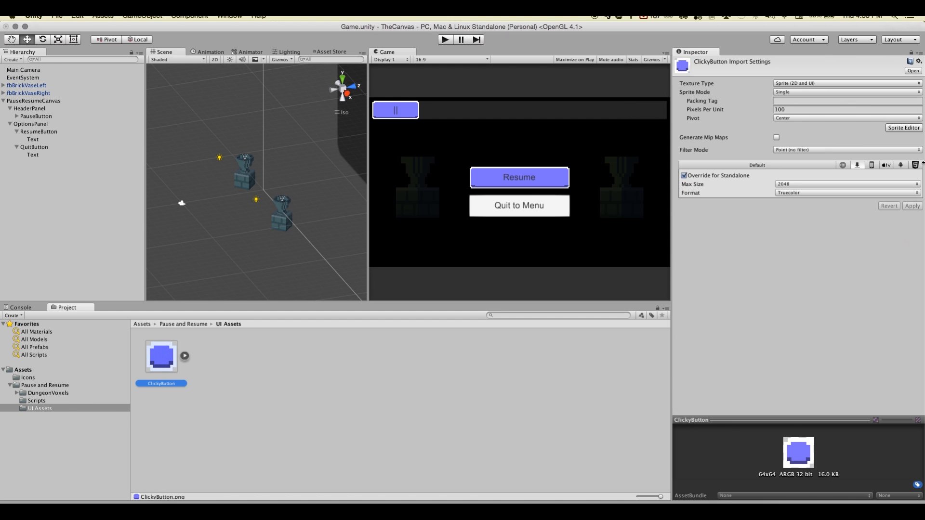
pyautogui.click(904, 128)
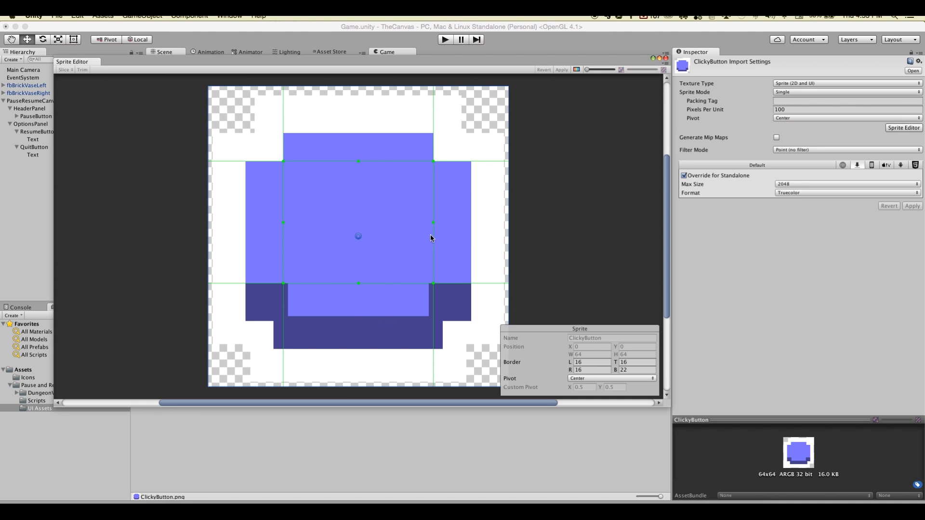
pyautogui.moveTo(431, 219); pyautogui.dragTo(429, 223)
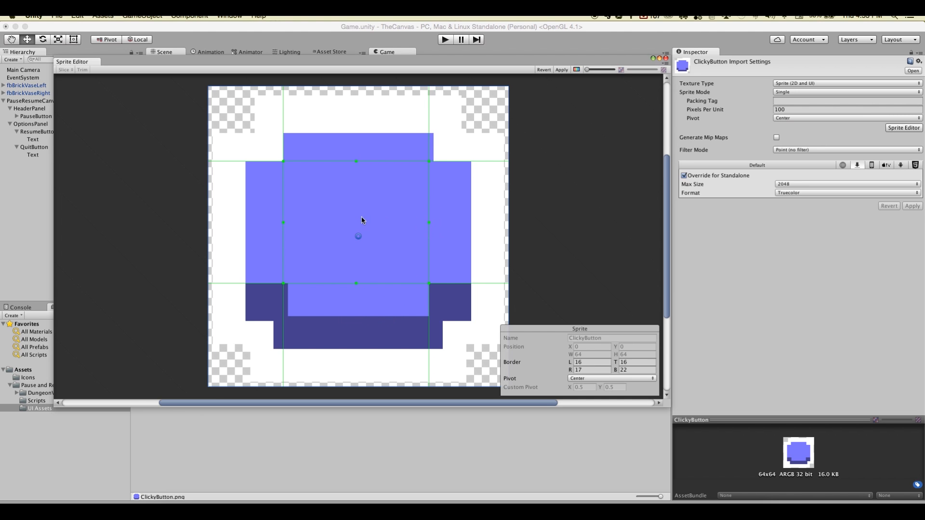
pyautogui.moveTo(280, 223); pyautogui.dragTo(287, 223)
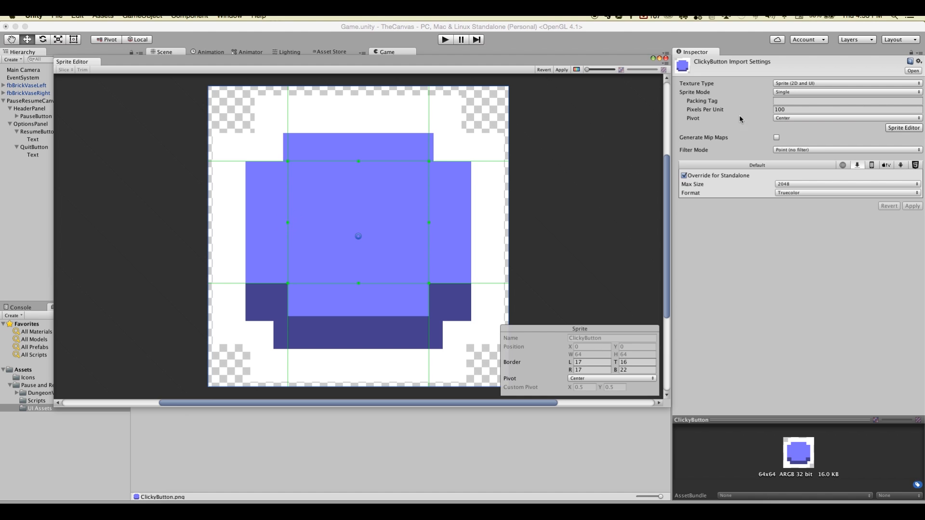
pyautogui.click(561, 70)
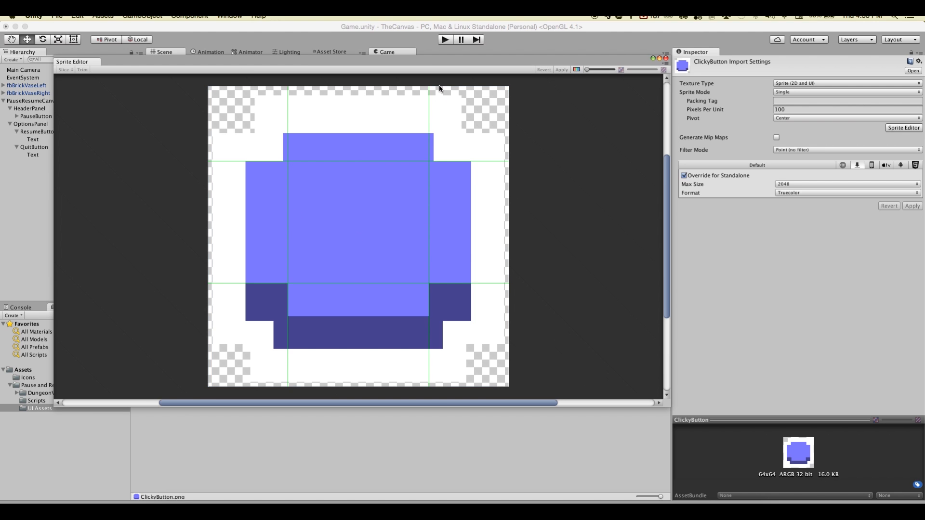
pyautogui.click(665, 57)
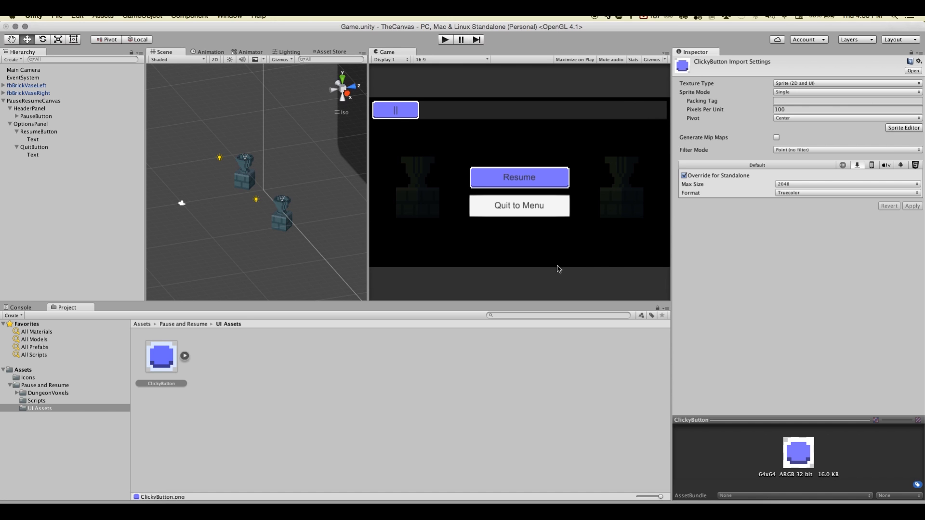
# Choose the ClickyButton sprite as the QuitButton's source image.
pyautogui.click(34, 147)
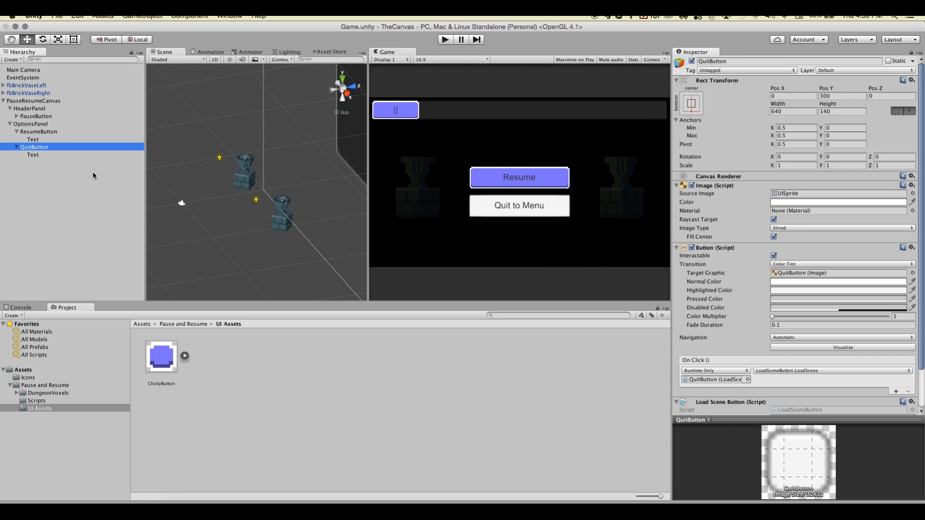
pyautogui.click(912, 193)
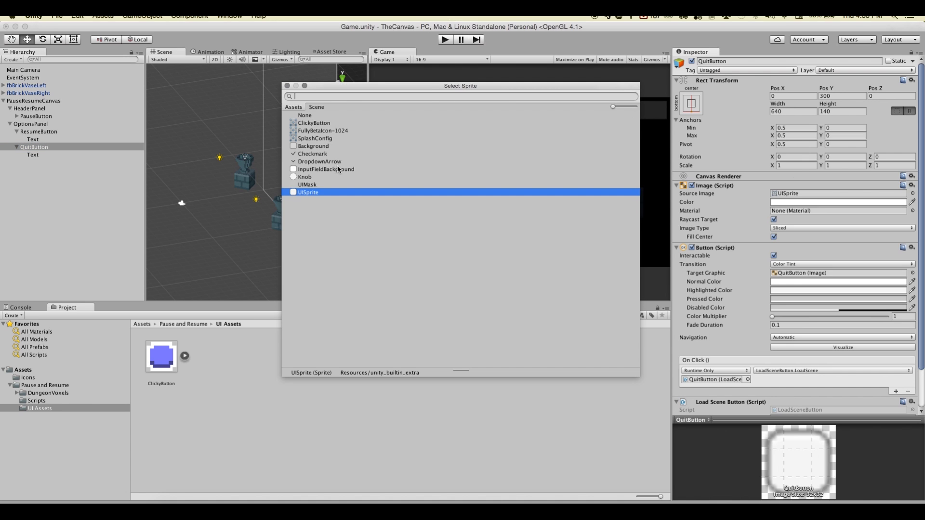
pyautogui.click(310, 124)
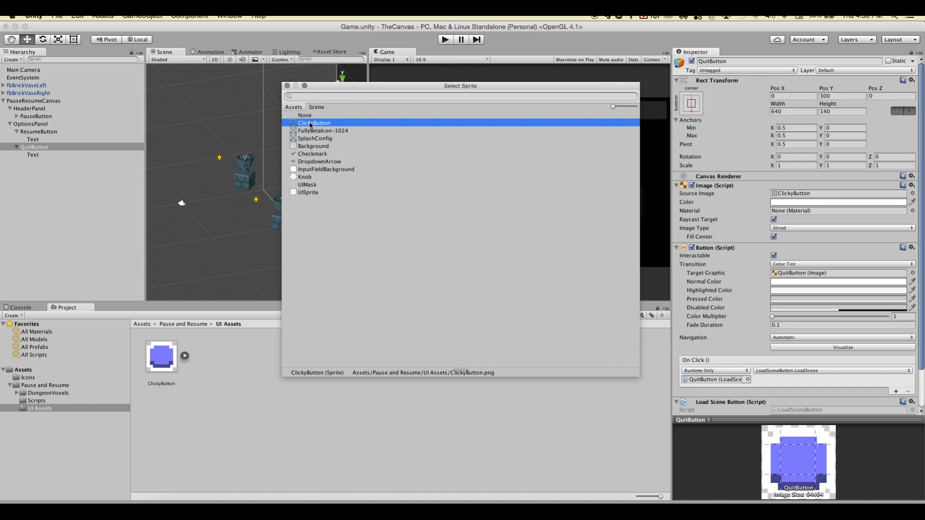
pyautogui.doubleClick(310, 124)
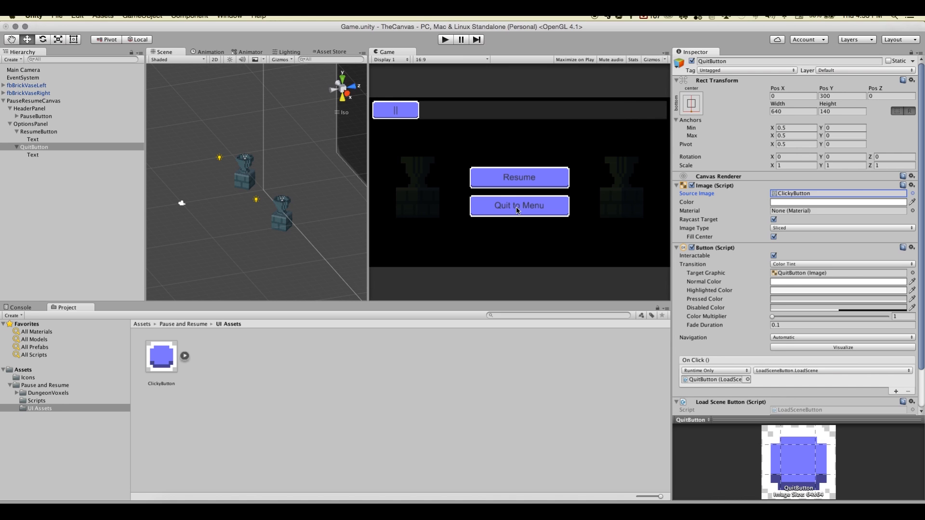
# Change the text color of both the ResumeButton and QuitButton labels to white, and deselect them.
pyautogui.click(39, 154)
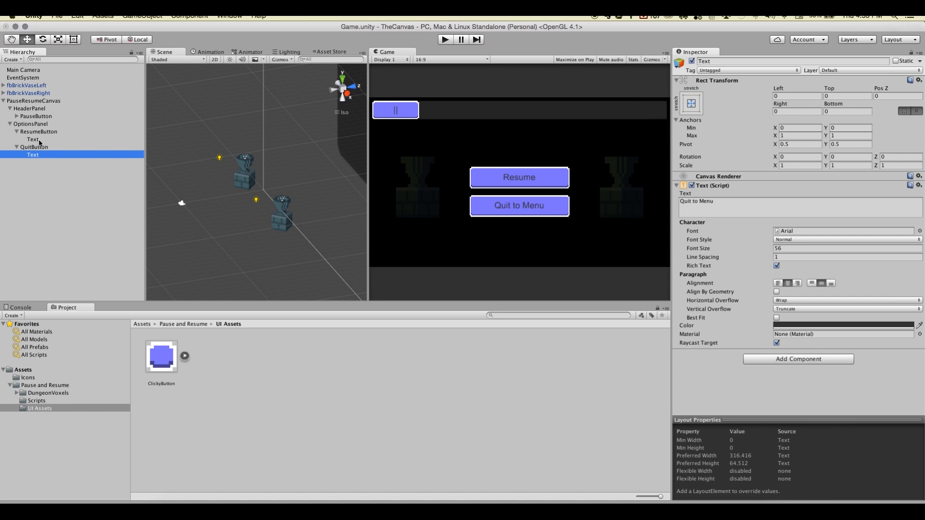
pyautogui.keyDown('super'); pyautogui.click(38, 138); pyautogui.keyUp('super')
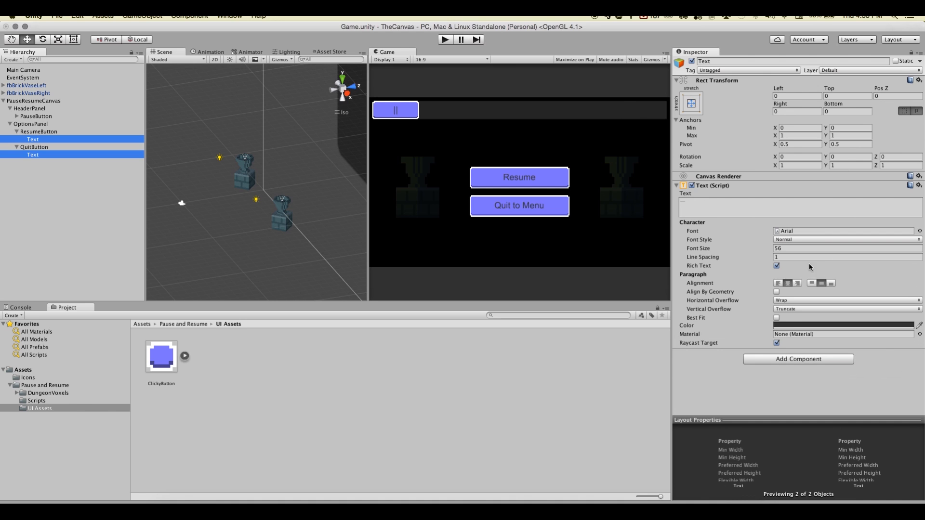
pyautogui.click(797, 325)
pyautogui.click(188, 369)
pyautogui.moveTo(187, 369); pyautogui.dragTo(156, 369)
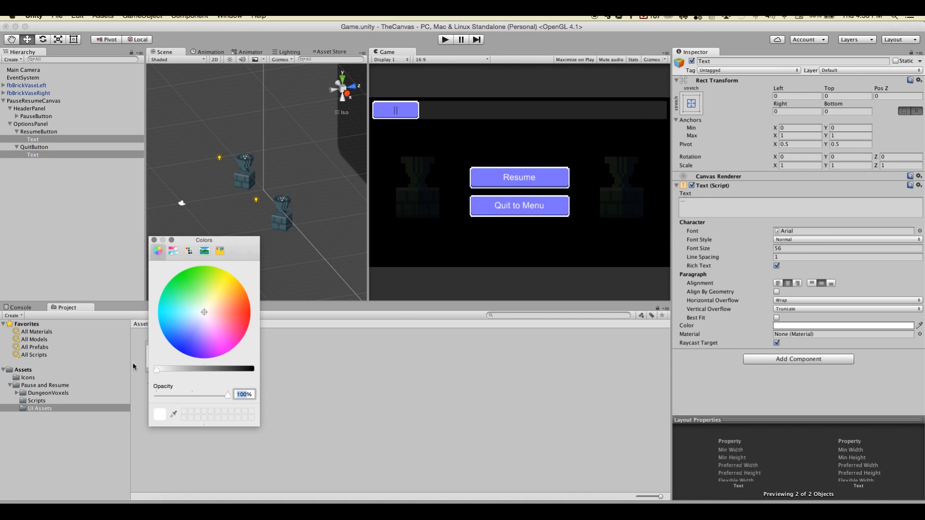
pyautogui.click(152, 242)
pyautogui.click(436, 408)
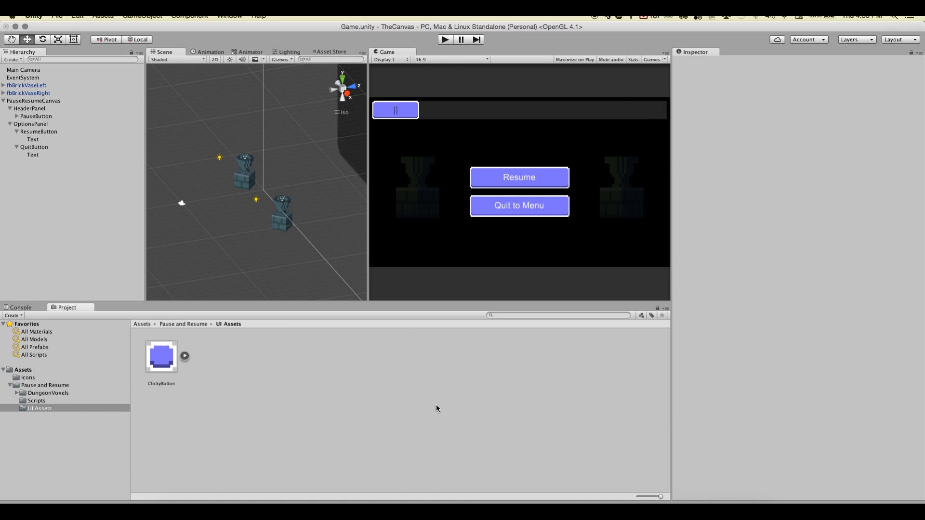